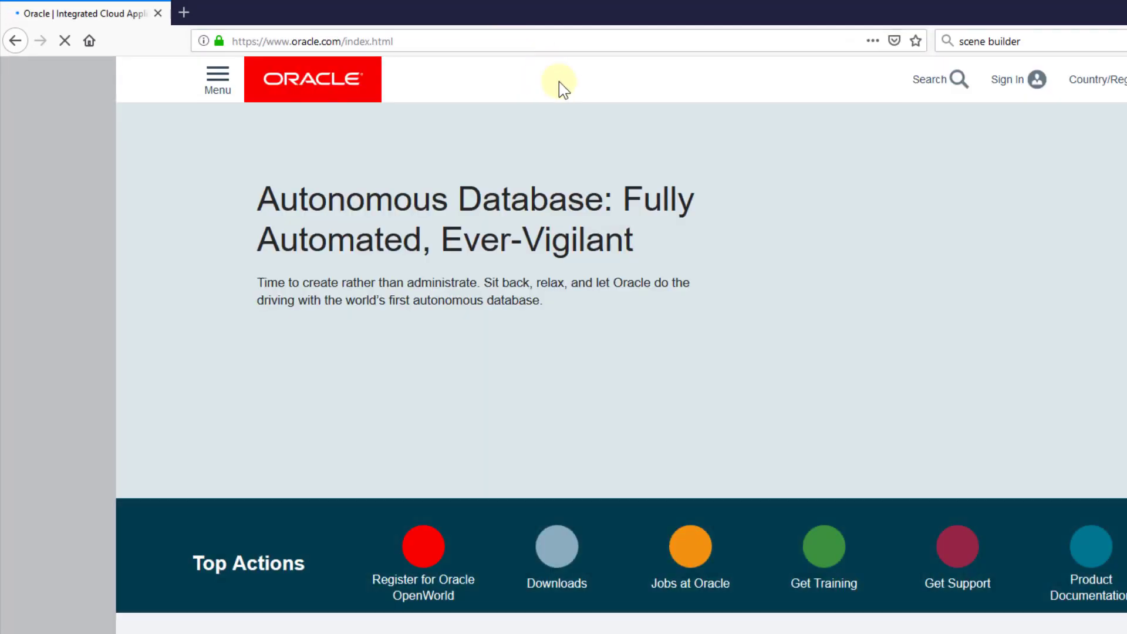
- Go from the Java SE overview to the downloads page listing JDK 12.0.1, 11.0.3 (LTS) and 8u211
{"action": "scroll", "coordinate": [699, 452], "scroll_direction": "down", "scroll_amount": 5}
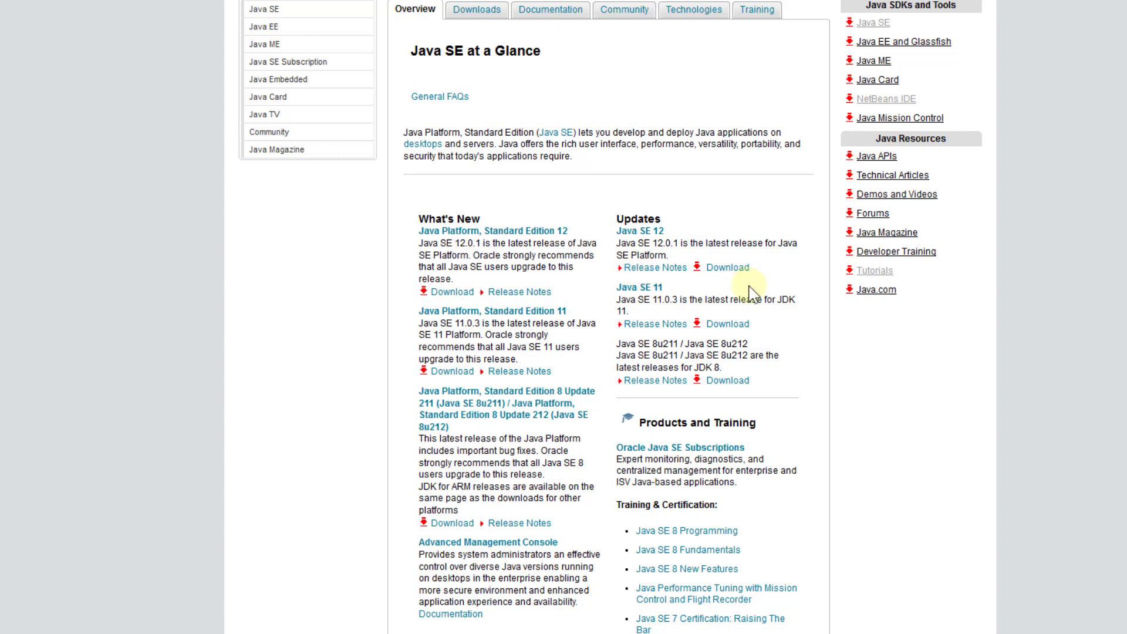
{"action": "left_click", "coordinate": [728, 324]}
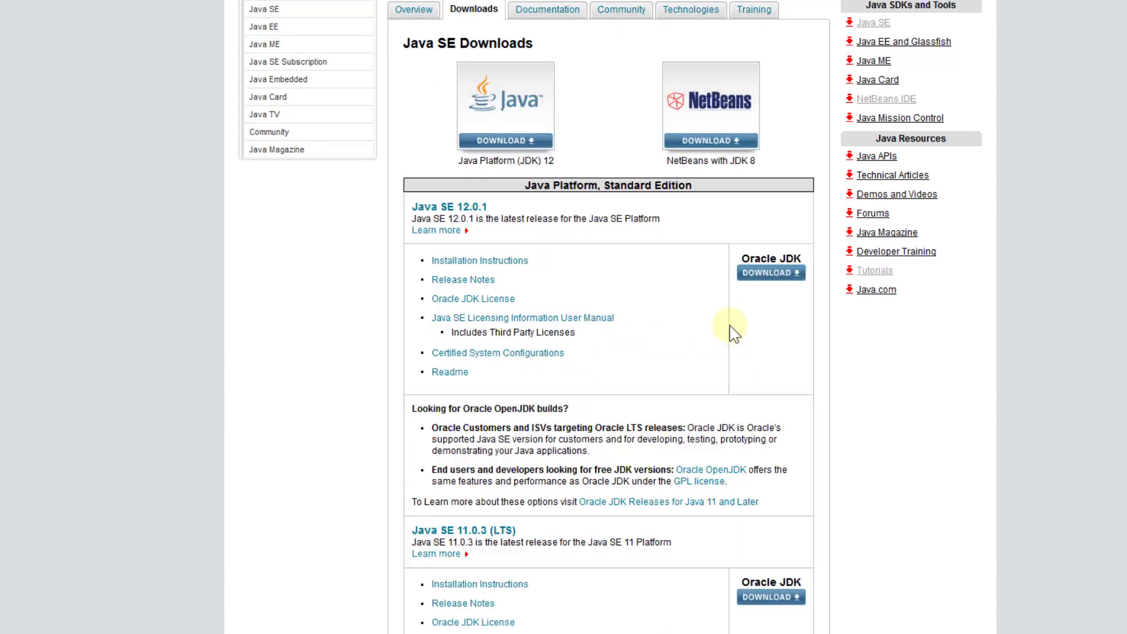
{"action": "scroll", "coordinate": [742, 262], "scroll_direction": "down", "scroll_amount": 5}
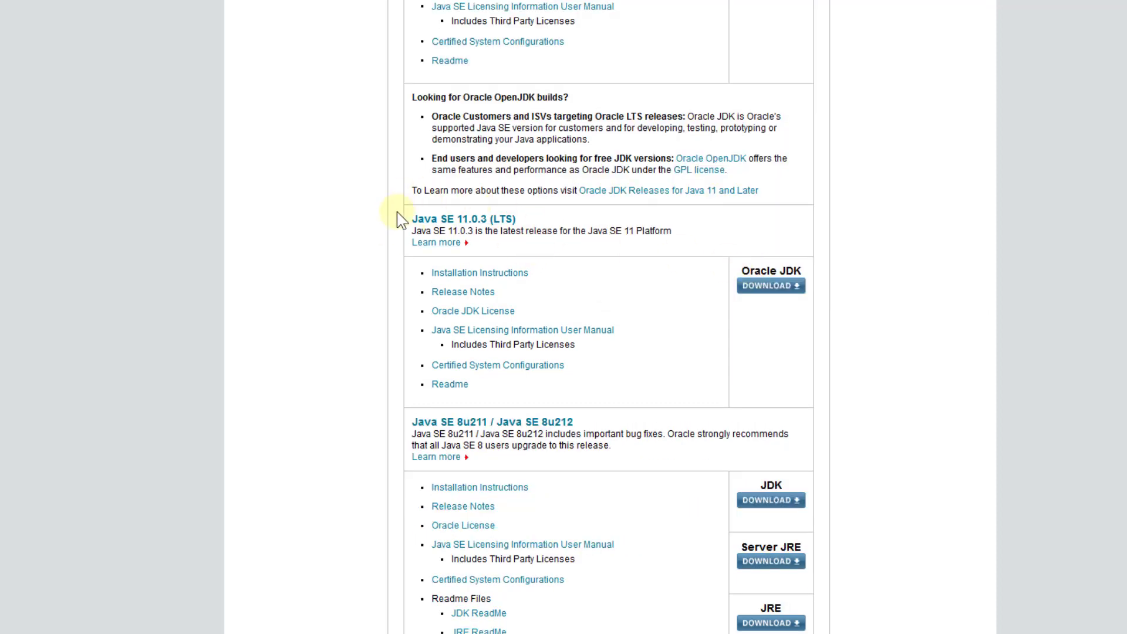
- Open the JDK 11.0.3 page, accept the license, and save the Windows x64 installer
{"action": "left_click", "coordinate": [787, 289]}
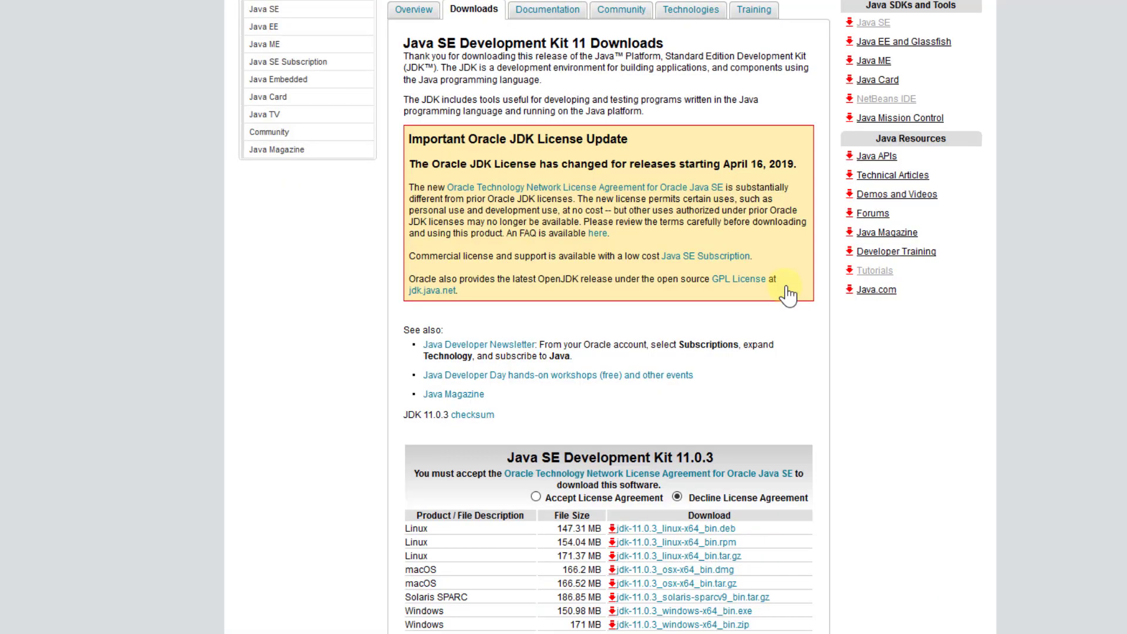
{"action": "scroll", "coordinate": [787, 294], "scroll_direction": "down", "scroll_amount": 3}
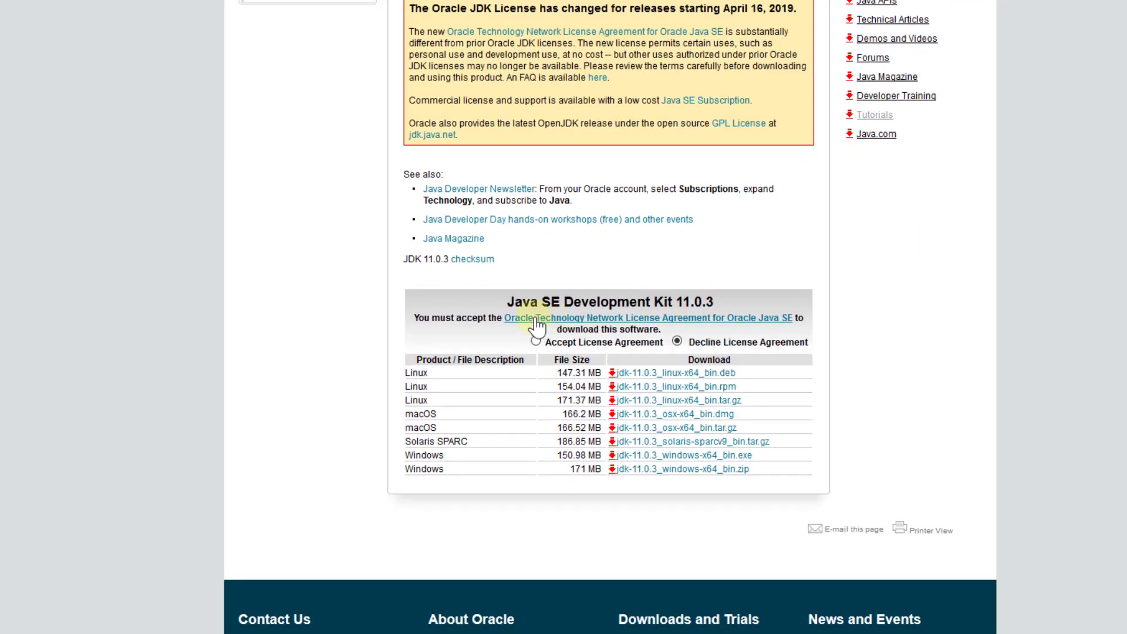
{"action": "left_click", "coordinate": [536, 342]}
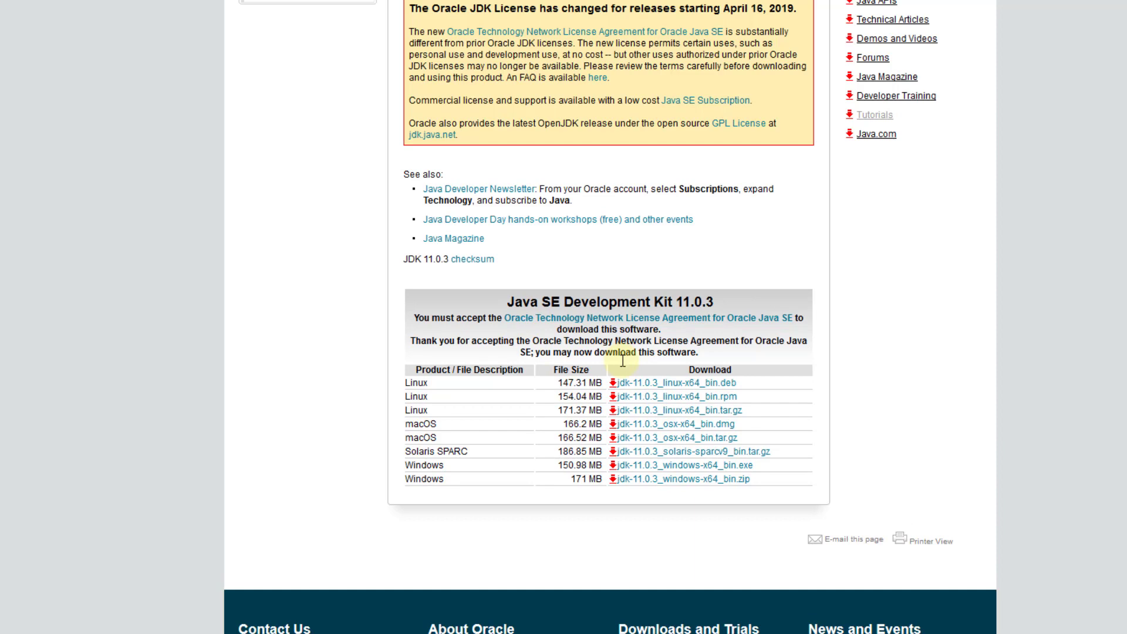
{"action": "left_click", "coordinate": [734, 466]}
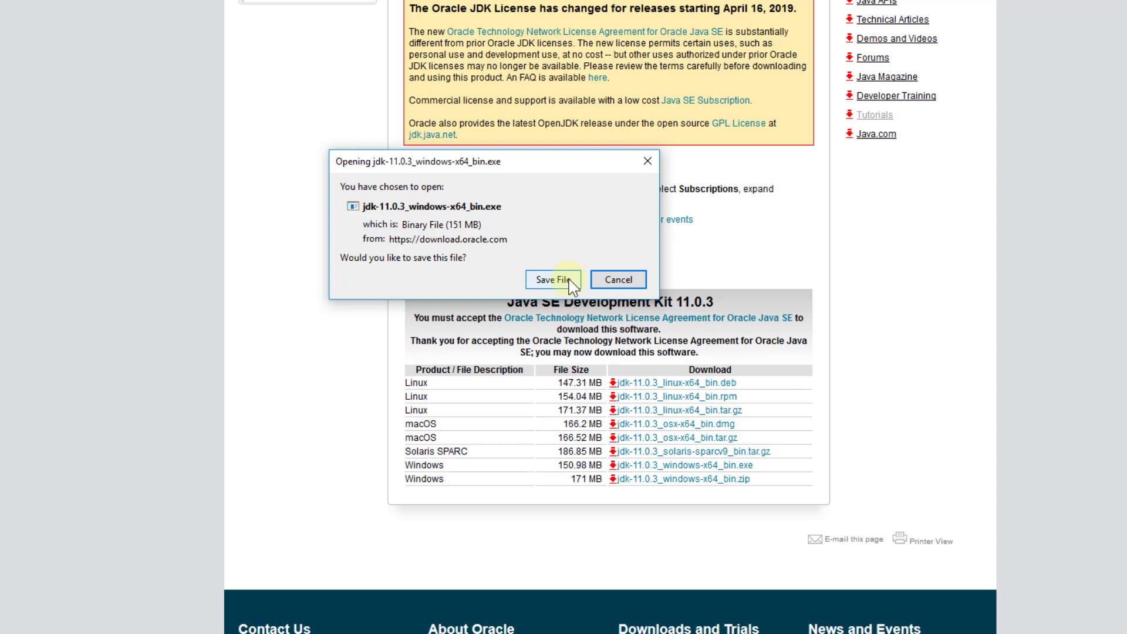
{"action": "left_click", "coordinate": [568, 282]}
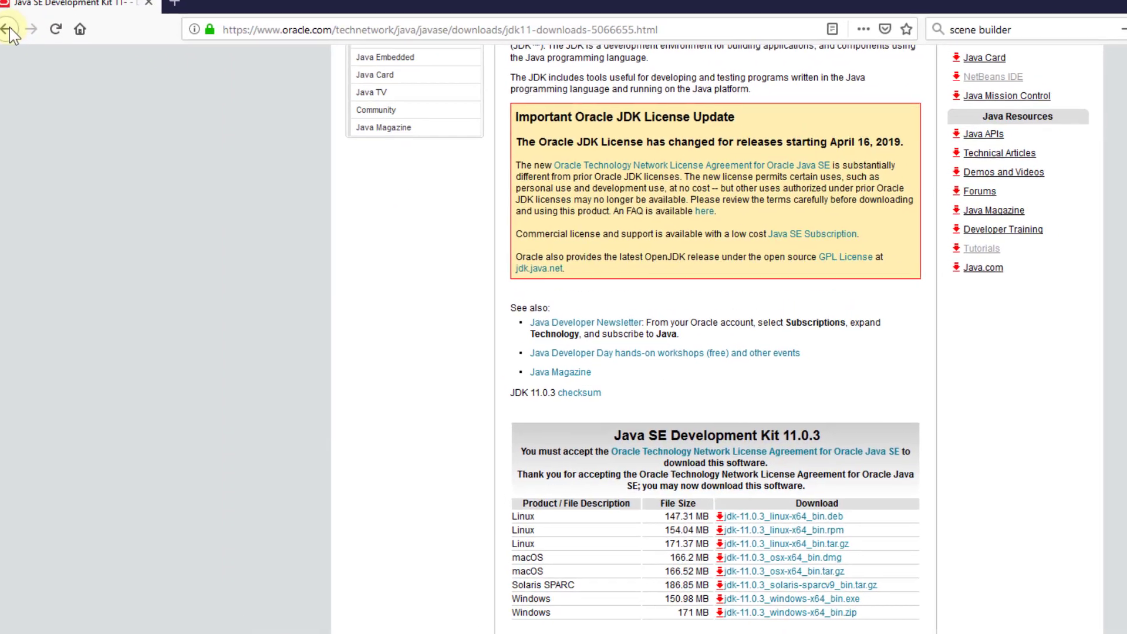
- Open the Java SE 11 Documentation page, accept its license and download jdk-11.0.3_doc-all.zip
{"action": "left_click", "coordinate": [18, 42]}
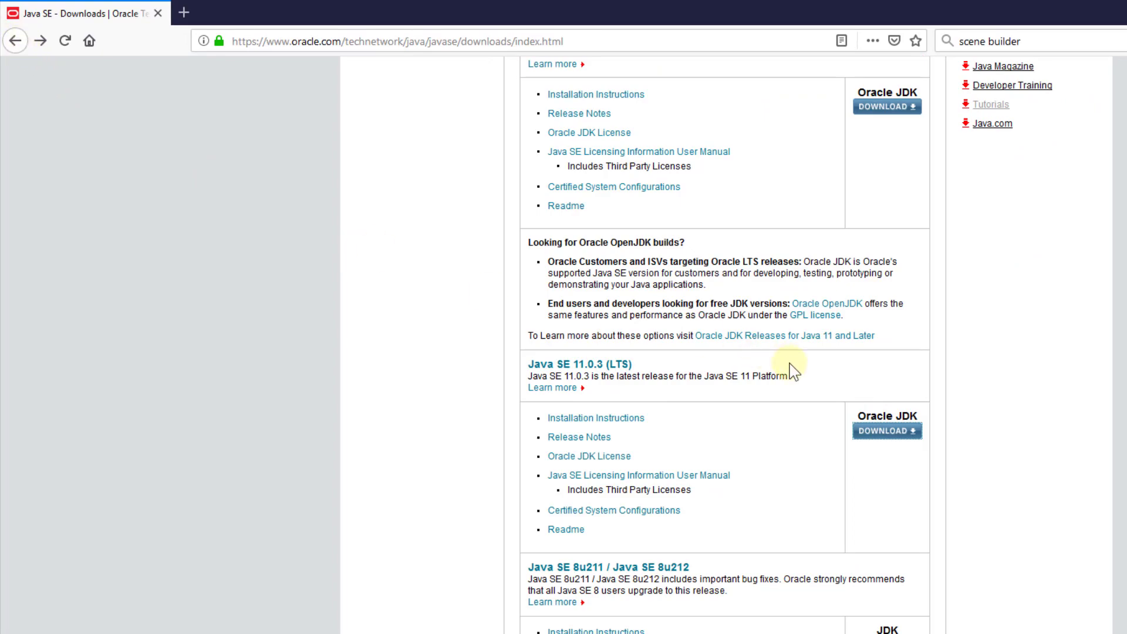
{"action": "scroll", "coordinate": [789, 370], "scroll_direction": "down", "scroll_amount": 4}
{"action": "scroll", "coordinate": [794, 371], "scroll_direction": "down", "scroll_amount": 12}
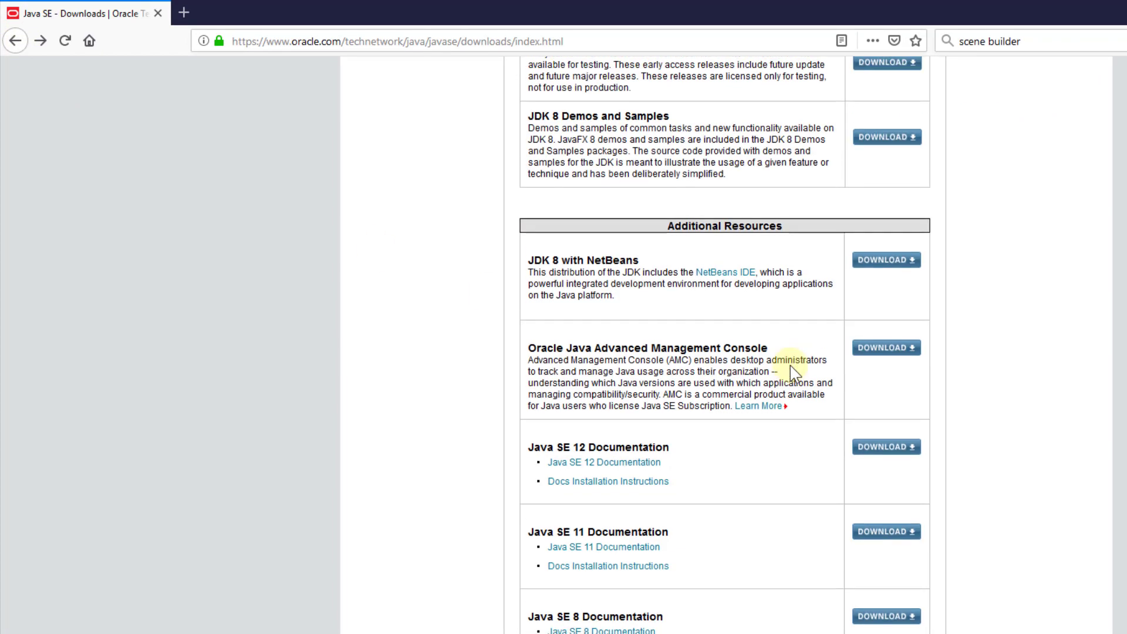
{"action": "scroll", "coordinate": [790, 366], "scroll_direction": "down", "scroll_amount": 1}
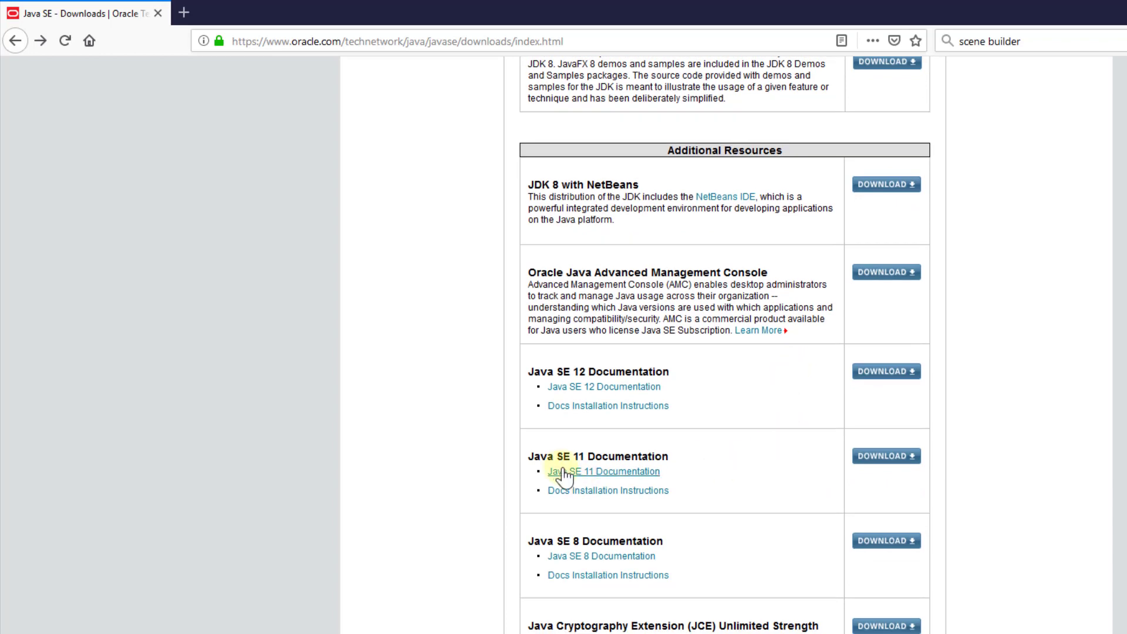
{"action": "left_click", "coordinate": [896, 461]}
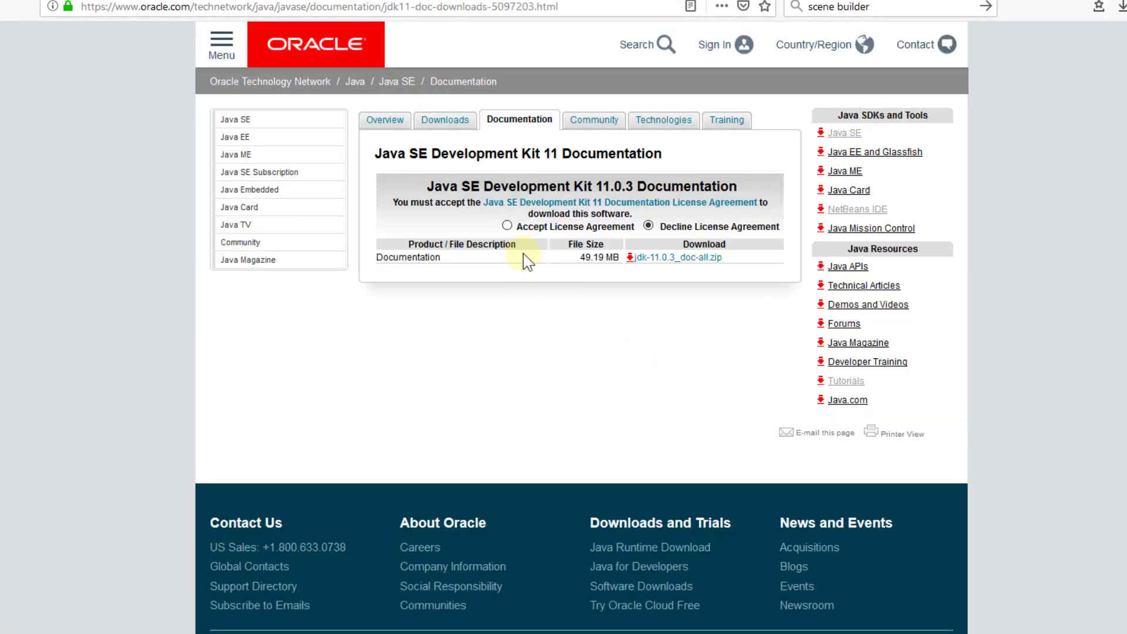
{"action": "left_click", "coordinate": [506, 225]}
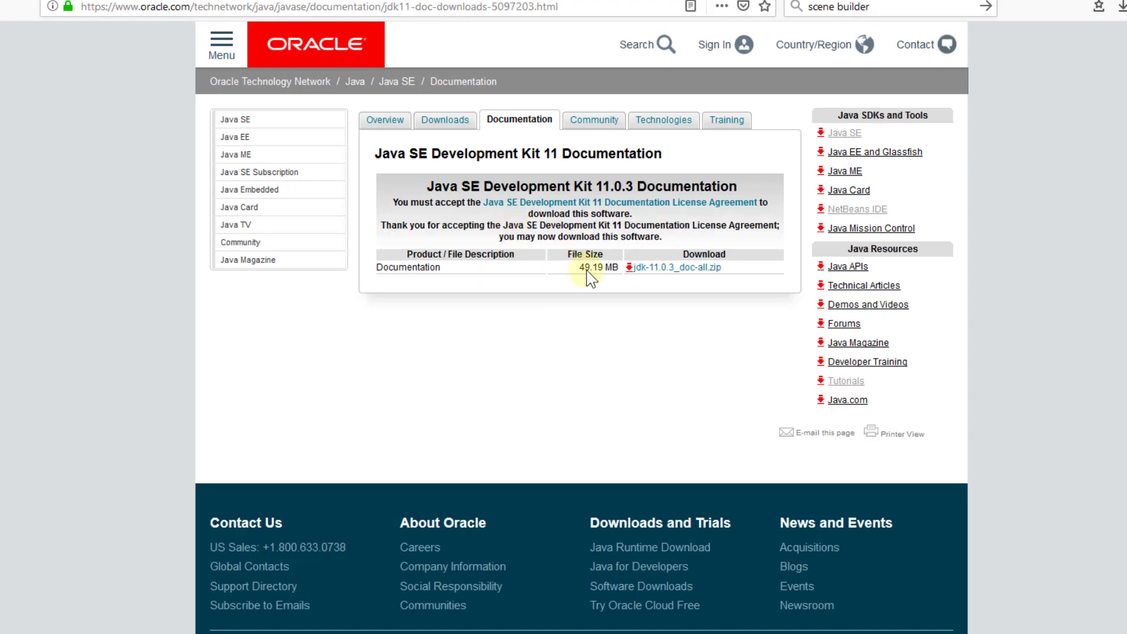
{"action": "left_click", "coordinate": [677, 269]}
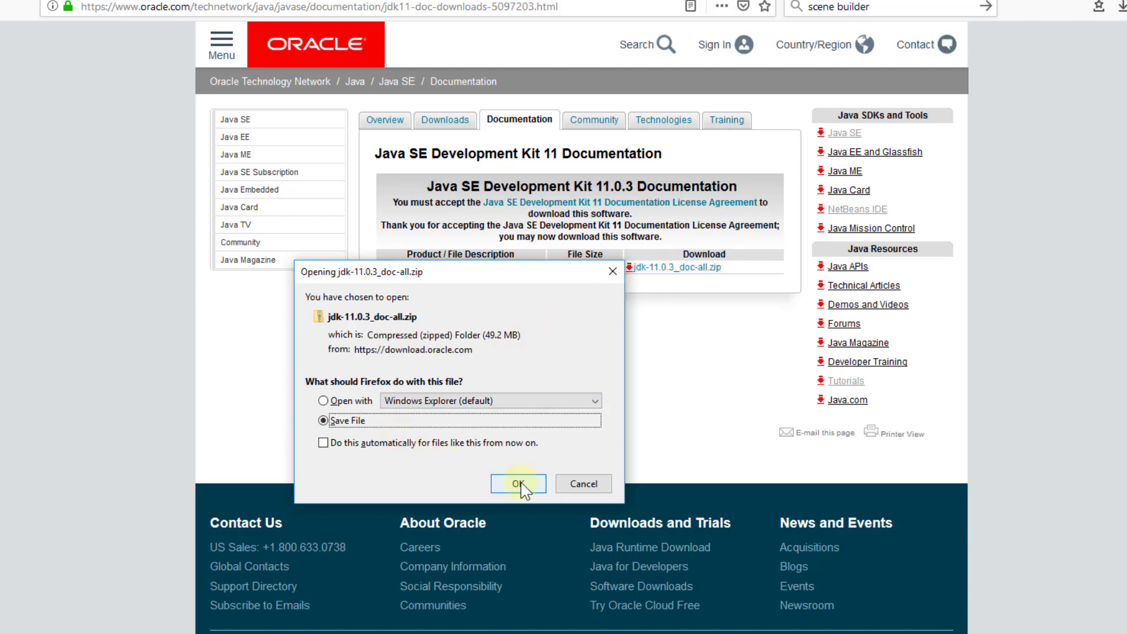
- Save the documentation archive and move the ideaIC installer icon up the desktop
{"action": "left_click", "coordinate": [519, 483]}
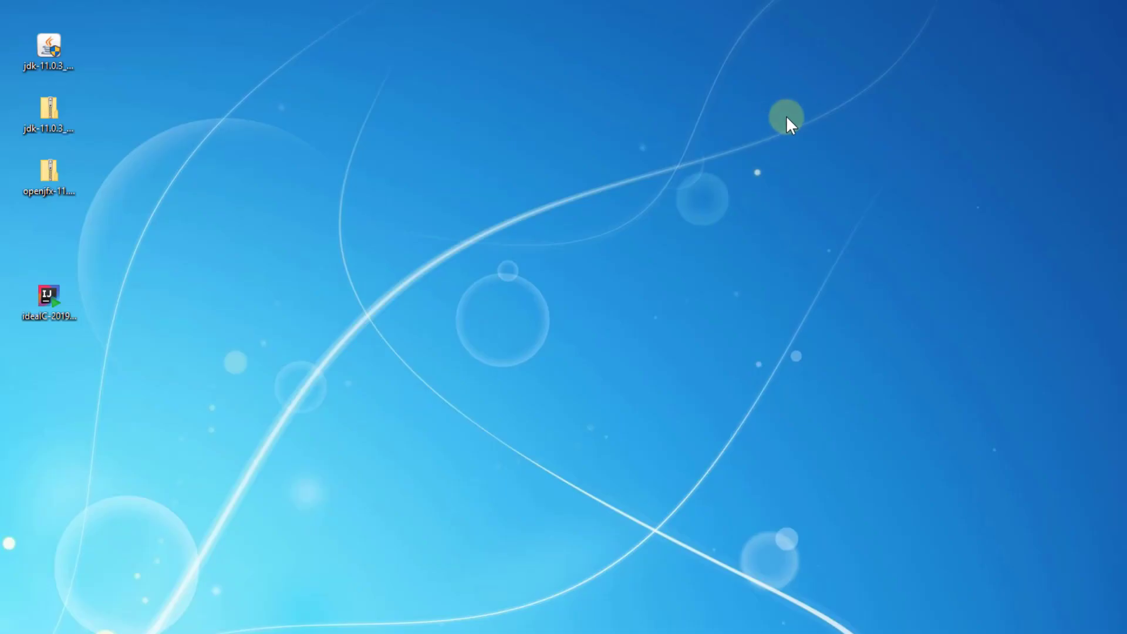
{"action": "left_click_drag", "start_coordinate": [65, 298], "coordinate": [104, 258]}
{"action": "left_click", "coordinate": [104, 255]}
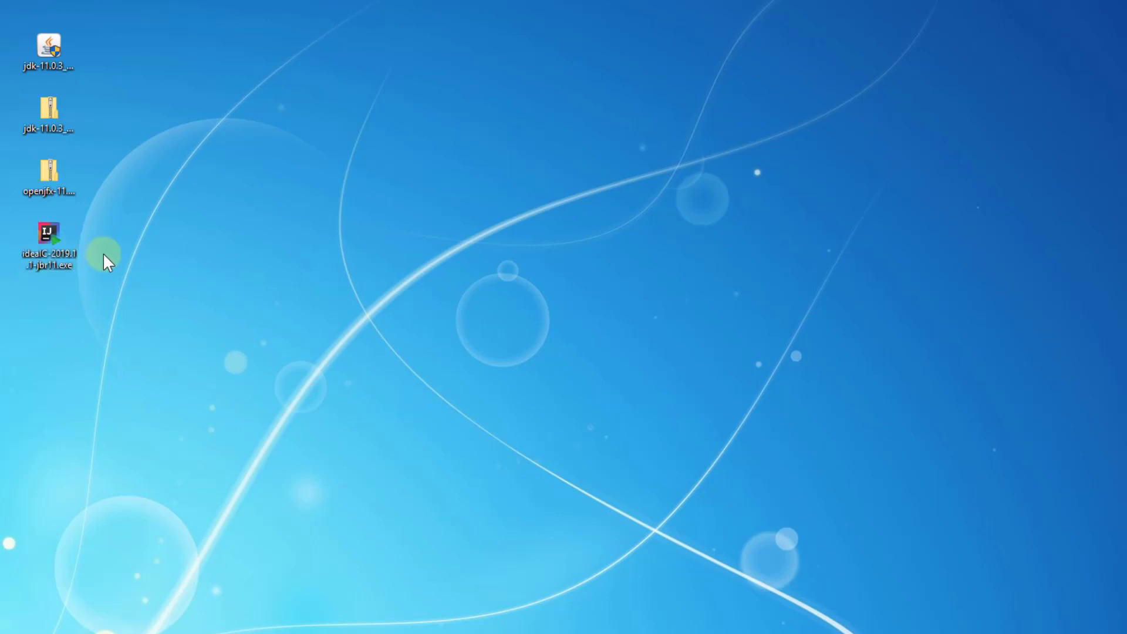
- Run the jdk-11.0.3 installer with default Welcome and Custom Setup choices until it completes
{"action": "left_click", "coordinate": [40, 45]}
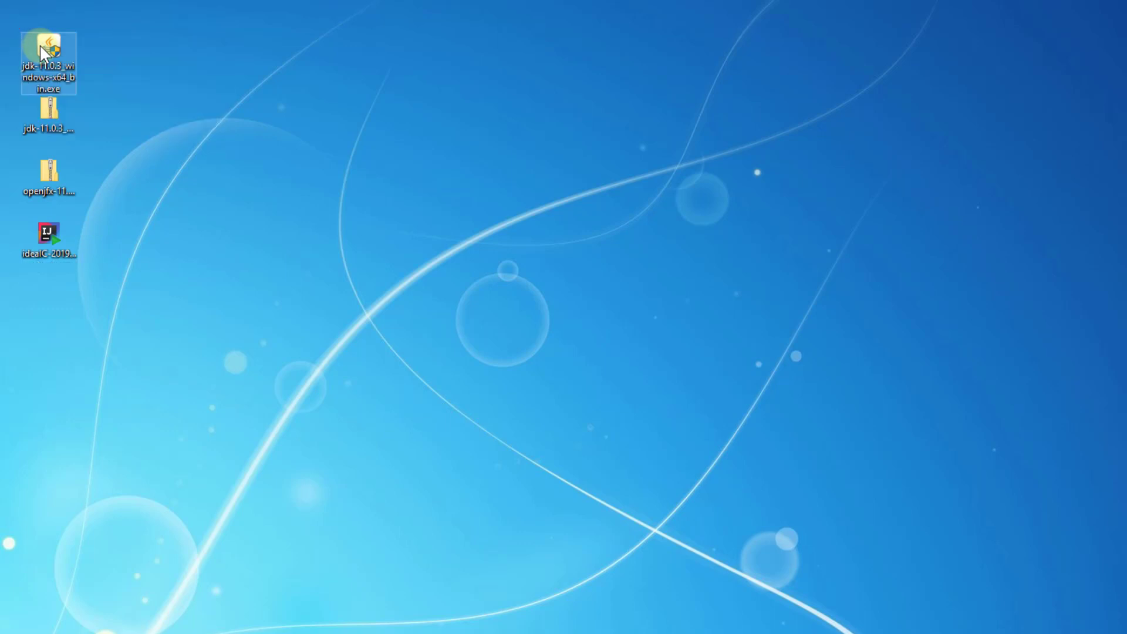
{"action": "left_click", "coordinate": [566, 352]}
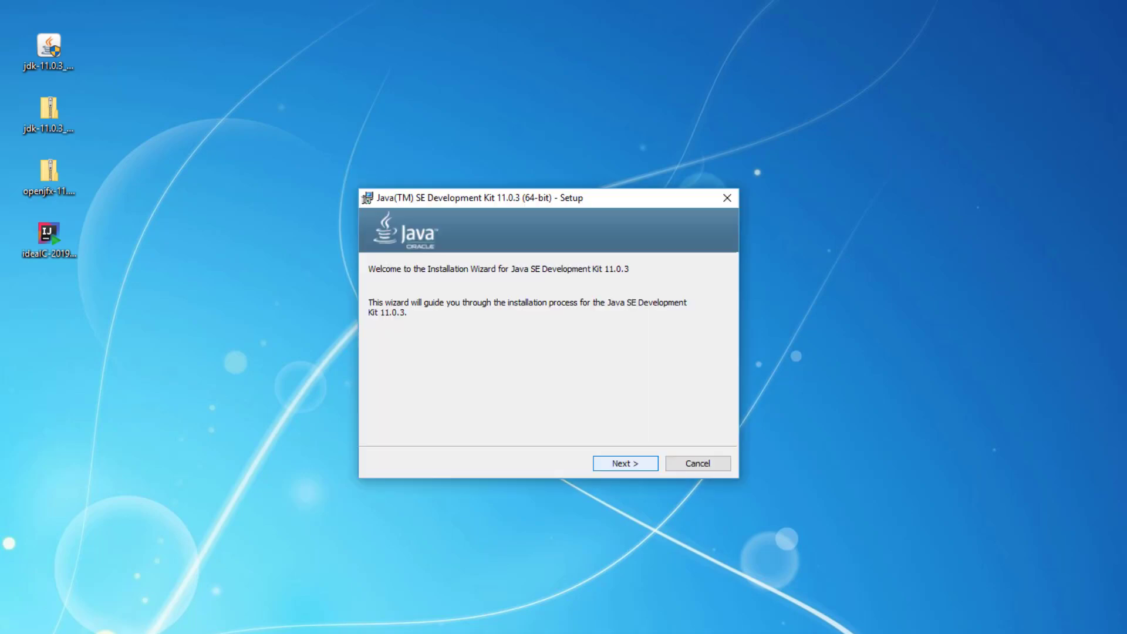
{"action": "key", "text": "Return"}
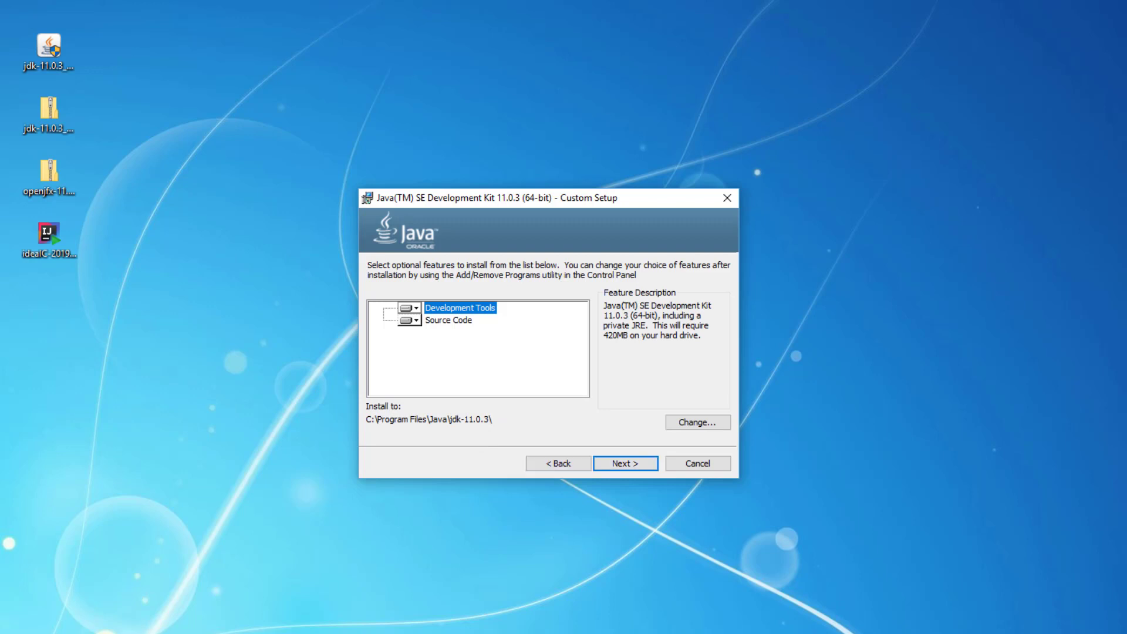
{"action": "key", "text": "Return"}
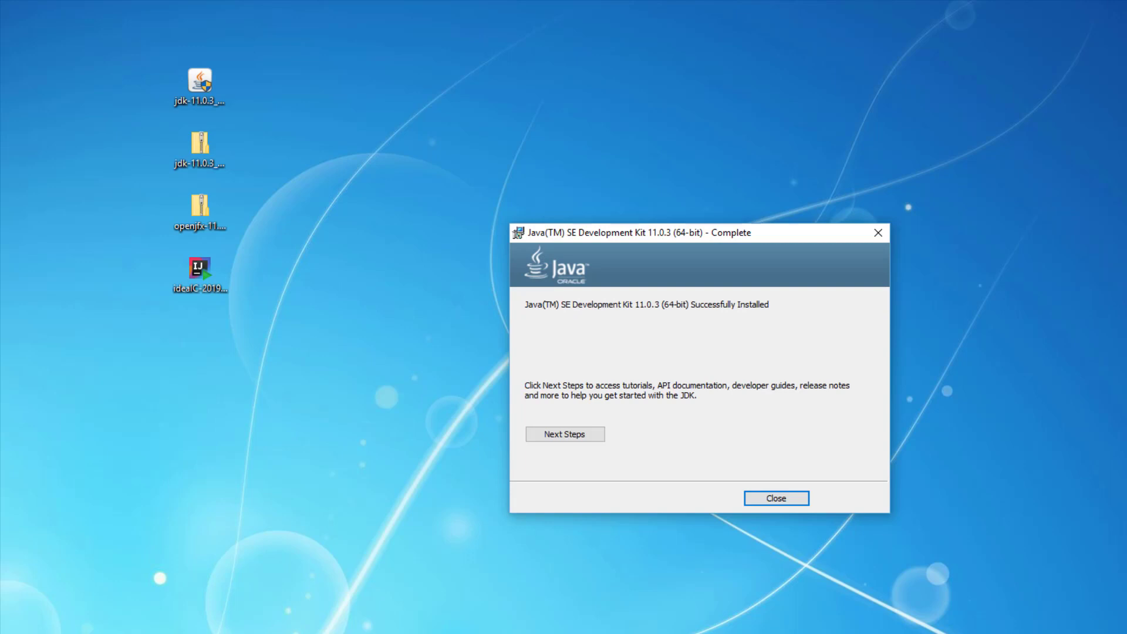
- Close the finished installer and browse to C:\Program Files\Java\jdk-11.0.3 in File Explorer
{"action": "key", "text": "Return"}
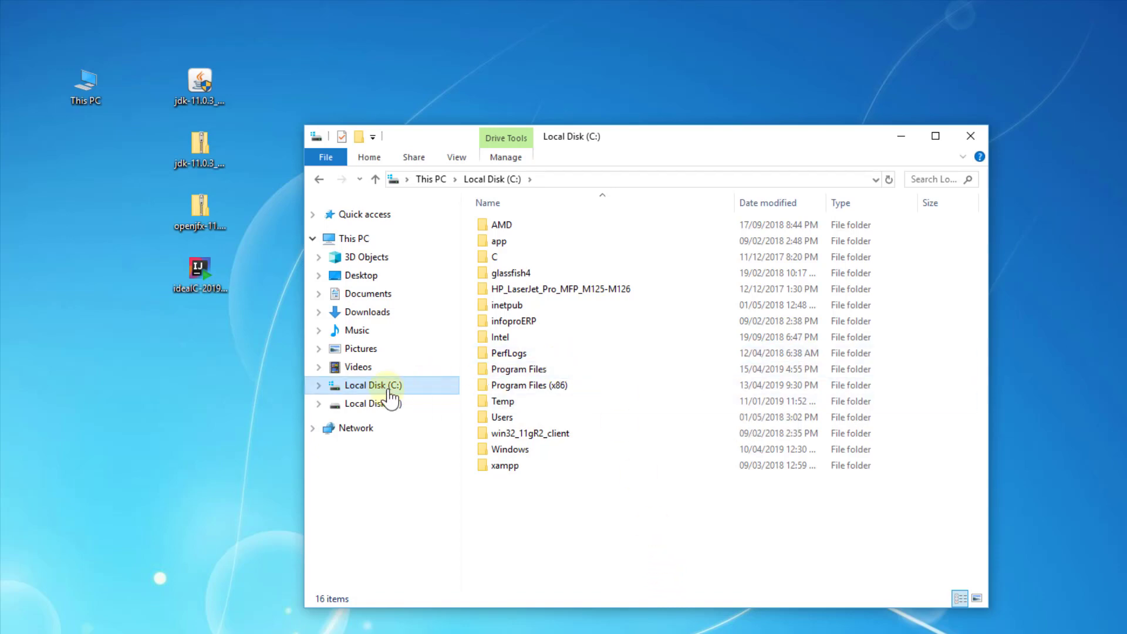
{"action": "double_click", "coordinate": [520, 371]}
{"action": "scroll", "coordinate": [525, 411], "scroll_direction": "down", "scroll_amount": 4}
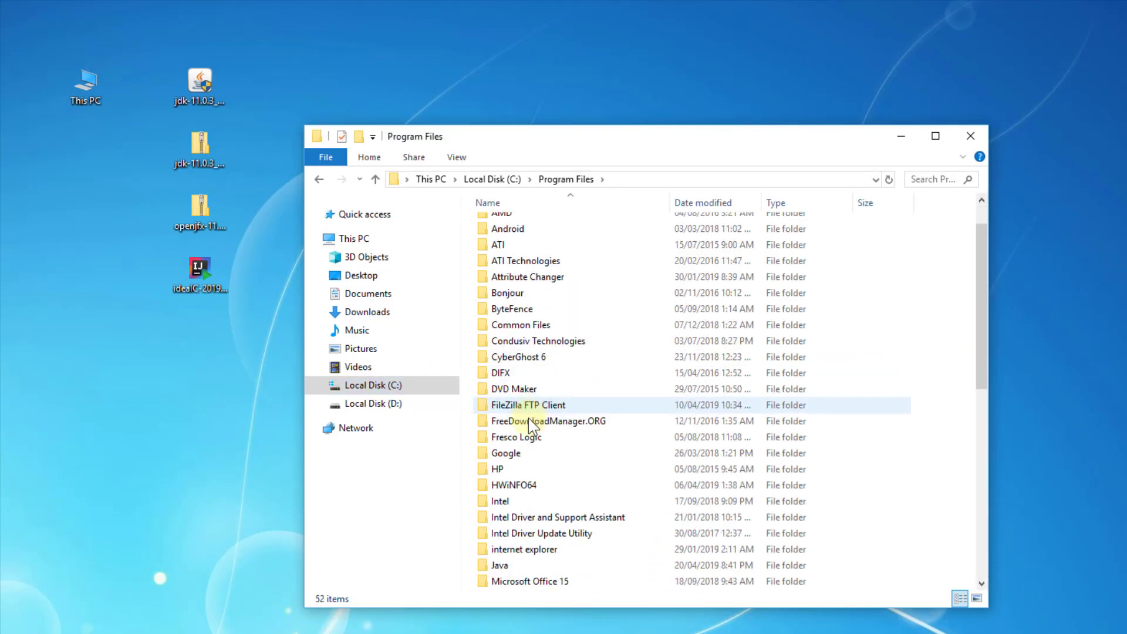
{"action": "left_click", "coordinate": [500, 423]}
{"action": "double_click", "coordinate": [500, 422]}
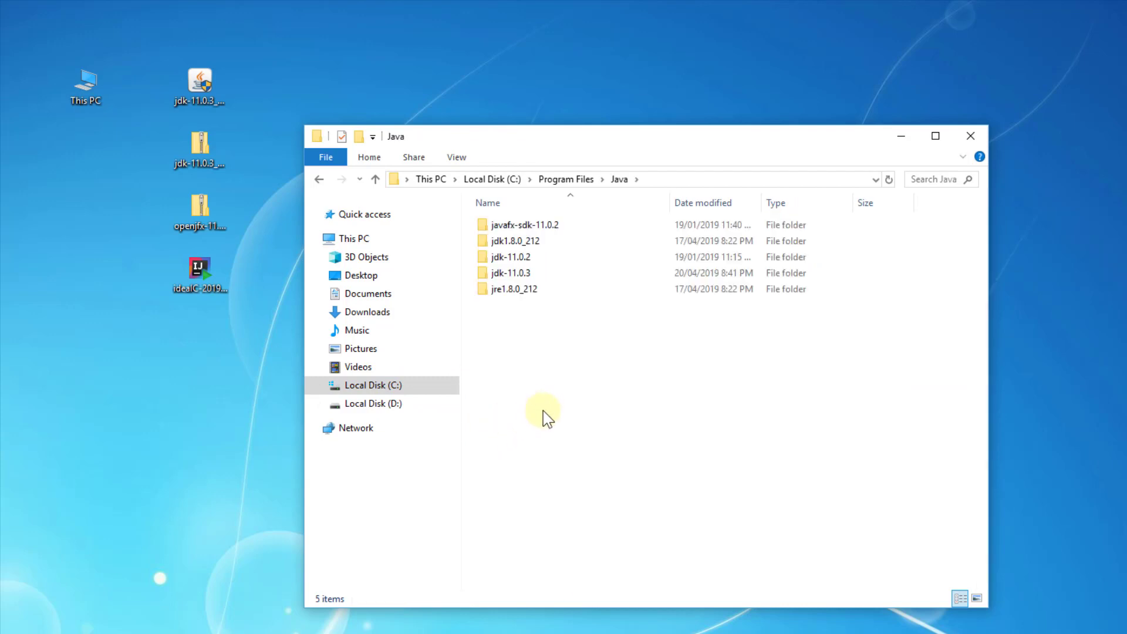
{"action": "left_click", "coordinate": [514, 275]}
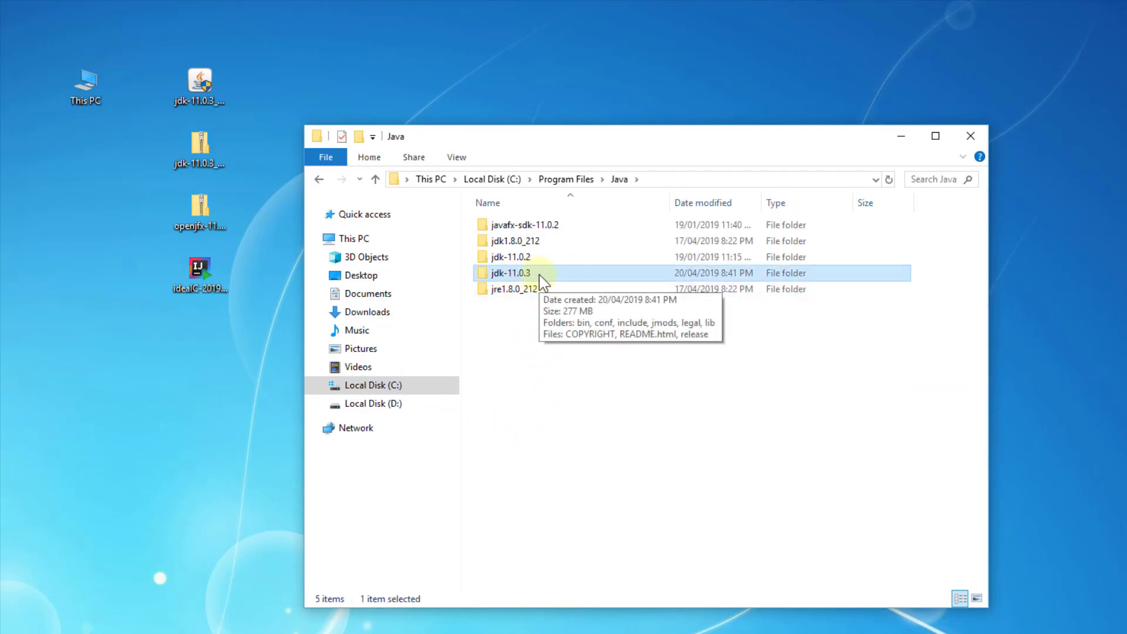
{"action": "double_click", "coordinate": [539, 273]}
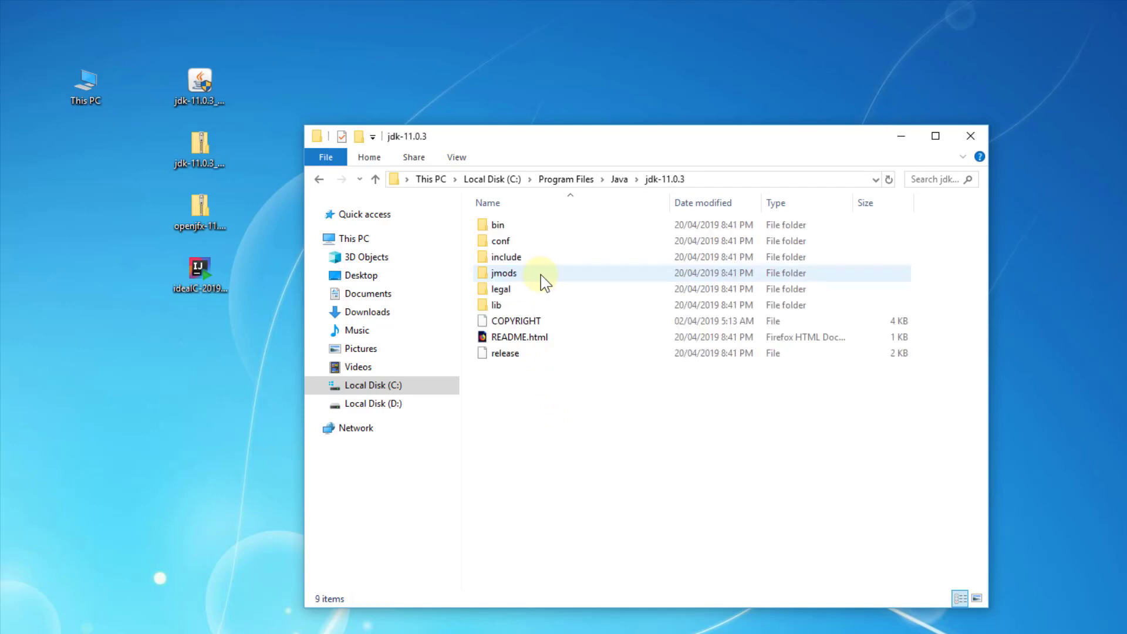
- Copy the jdk-11.0.3 folder's full path from the address bar
{"action": "left_click", "coordinate": [788, 181]}
{"action": "right_click", "coordinate": [522, 184]}
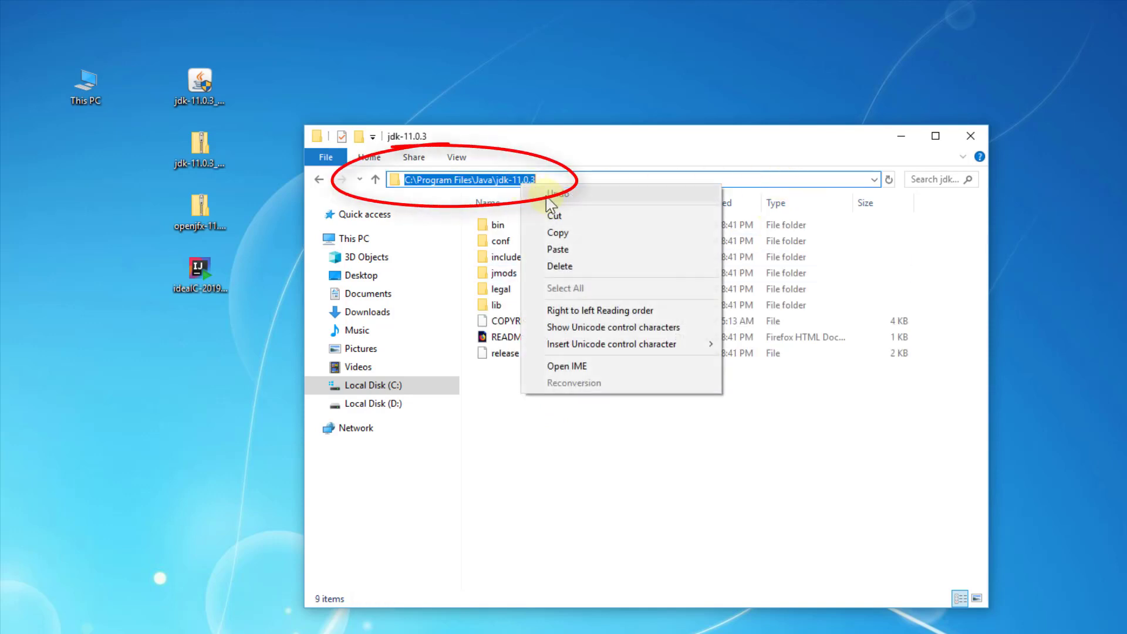
{"action": "left_click", "coordinate": [569, 236]}
{"action": "right_click", "coordinate": [80, 91]}
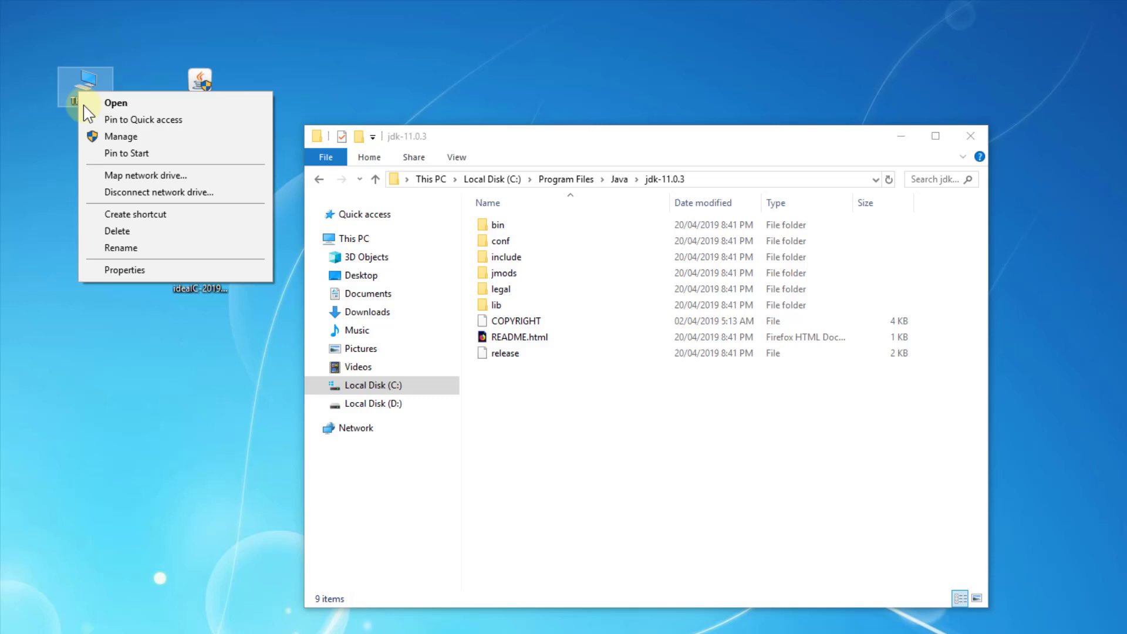
- Open Environment Variables and add user variable JAVA_HOME = C:\Program Files\Java\jdk-11.0.3
{"action": "left_click", "coordinate": [125, 270]}
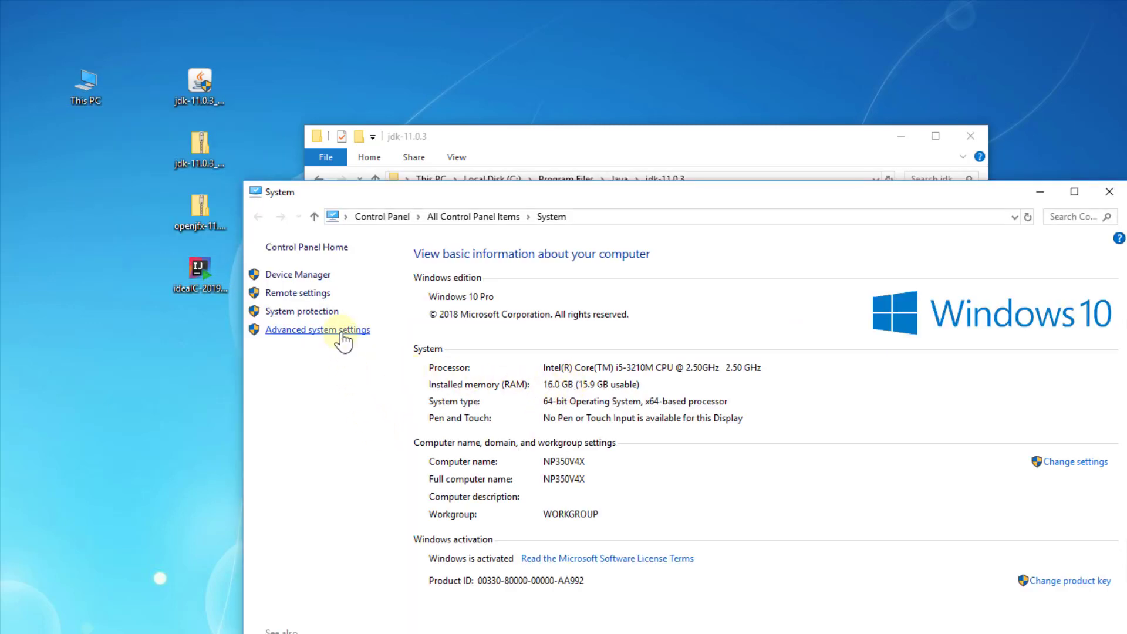
{"action": "left_click", "coordinate": [342, 332]}
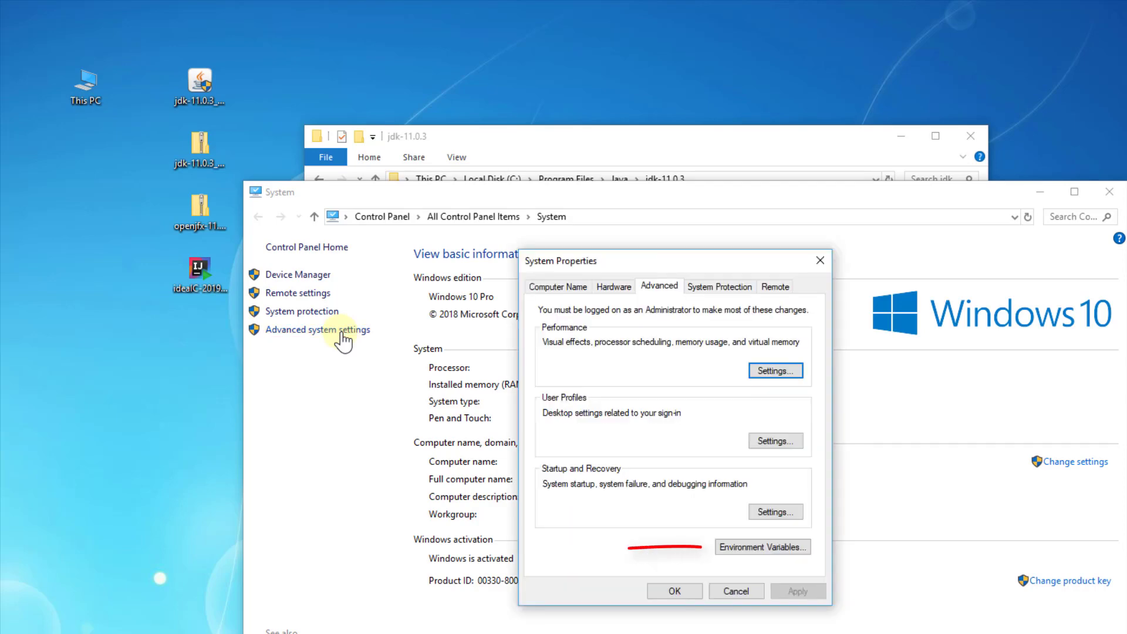
{"action": "key", "text": "Return"}
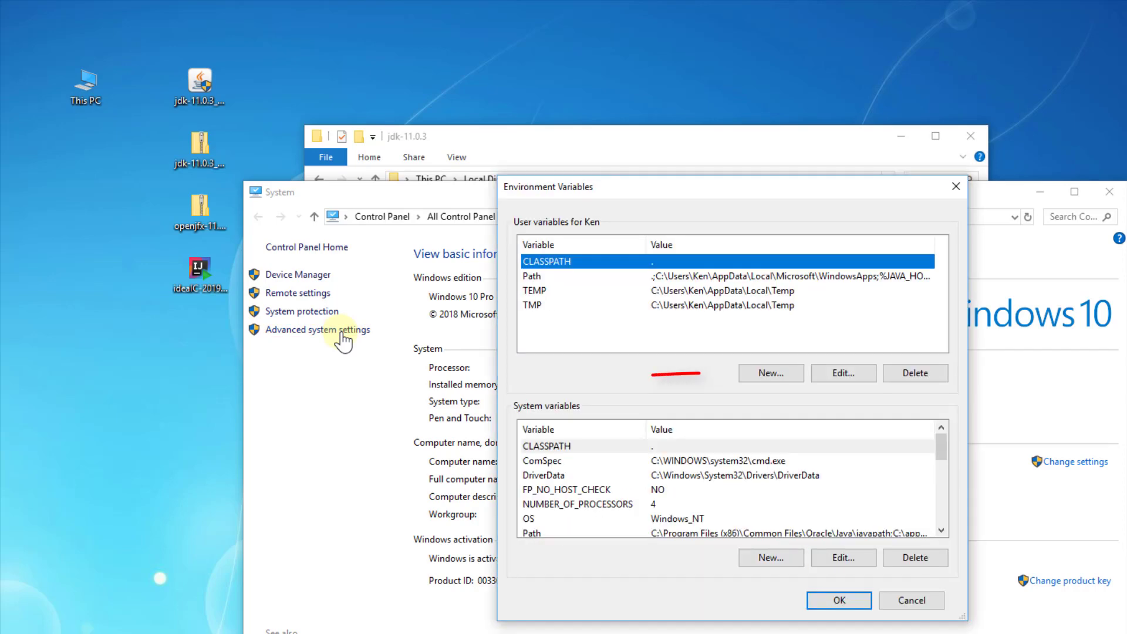
{"action": "key", "text": "alt+n"}
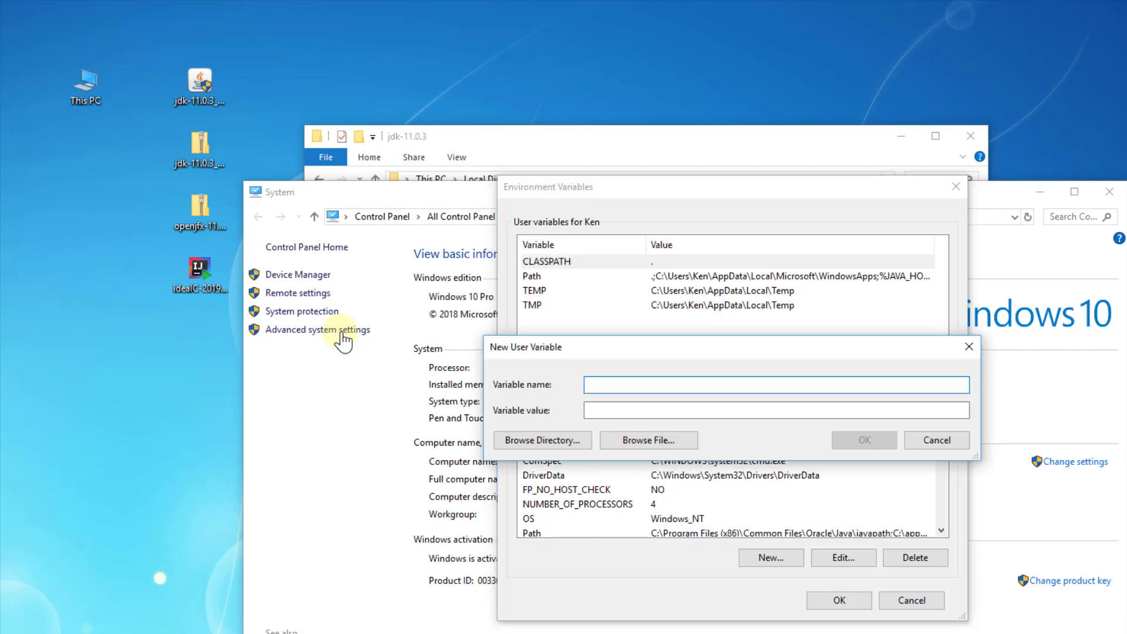
{"action": "type", "text": "JAVA_HOME"}
{"action": "key", "text": "Tab"}
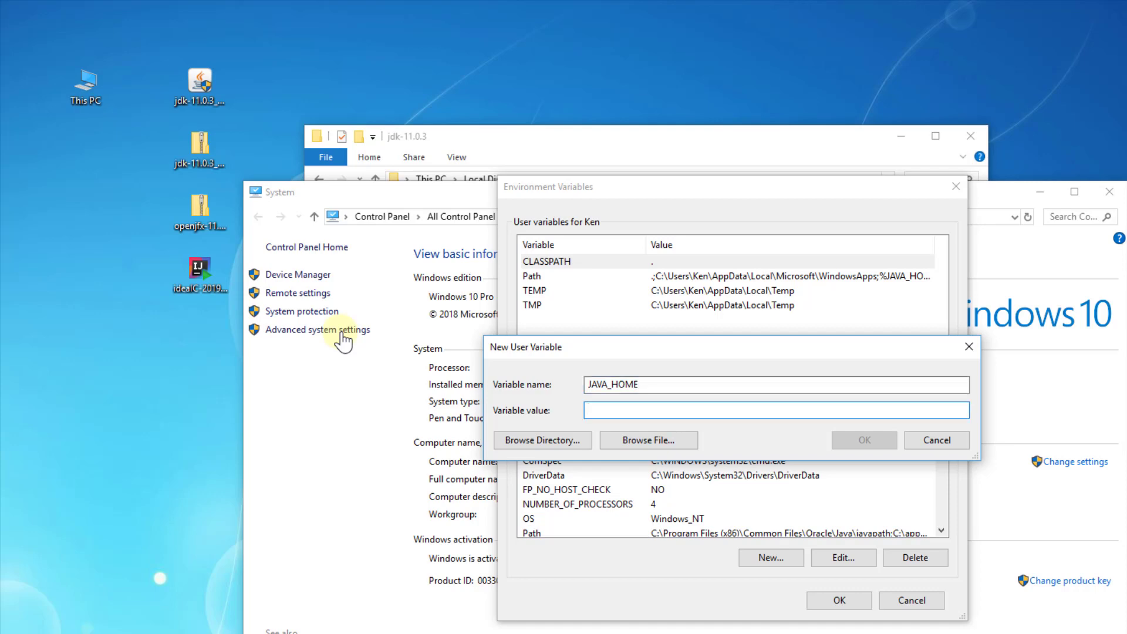
{"action": "key", "text": "ctrl+v"}
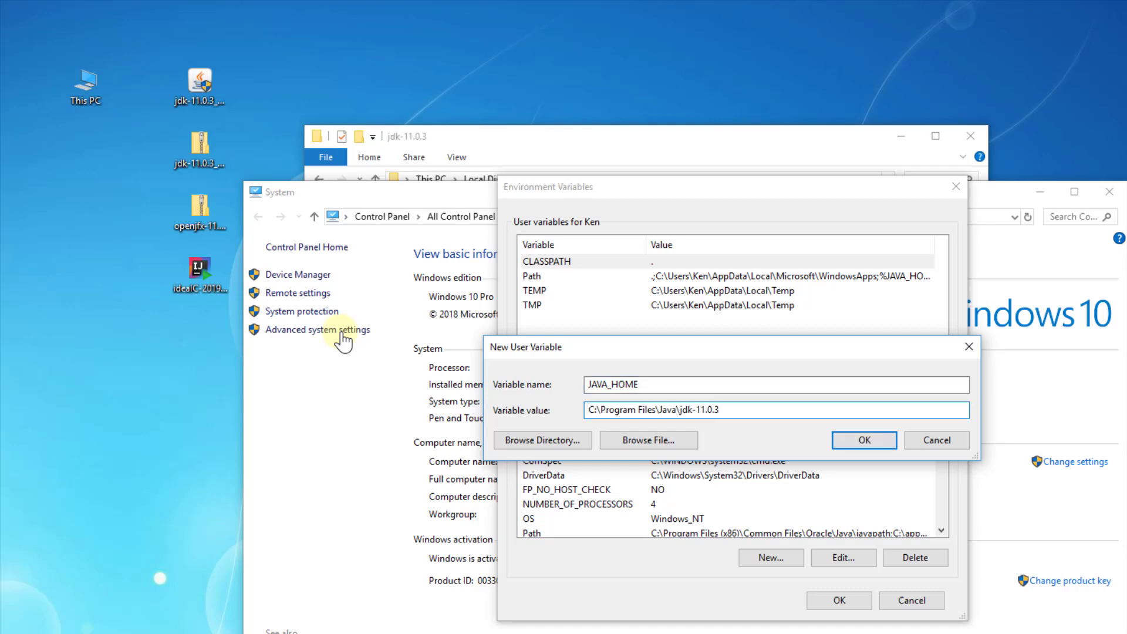
{"action": "key", "text": "Return"}
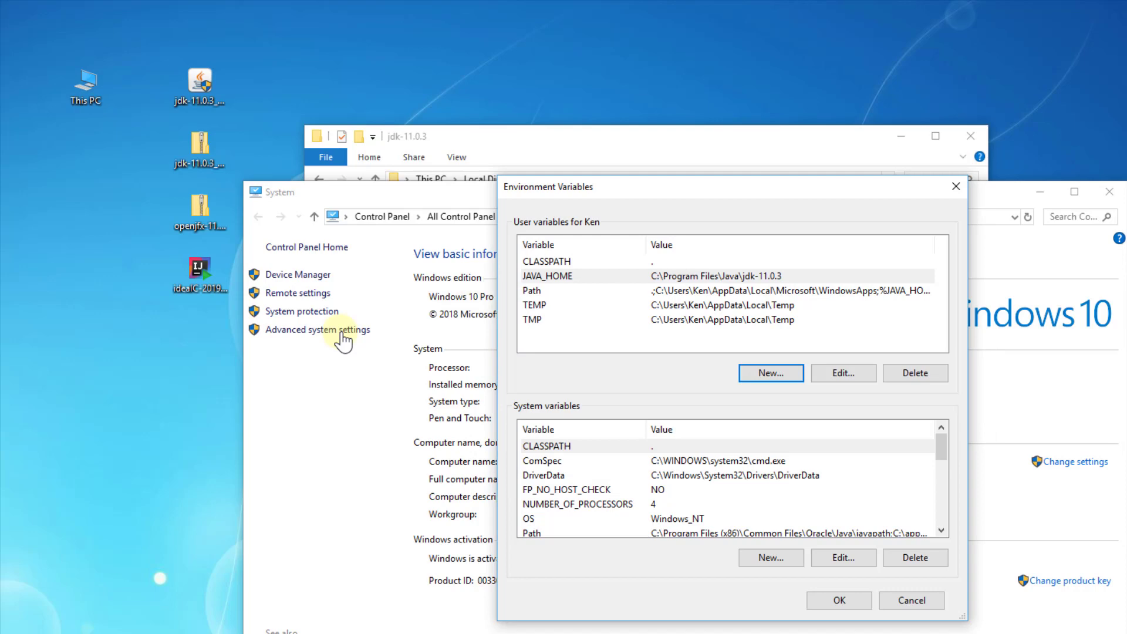
- Append %JAVA_HOME%\bin to the user Path and confirm both environment dialogs
{"action": "key", "text": "Down"}
{"action": "key", "text": "Return"}
{"action": "key", "text": "alt+n"}
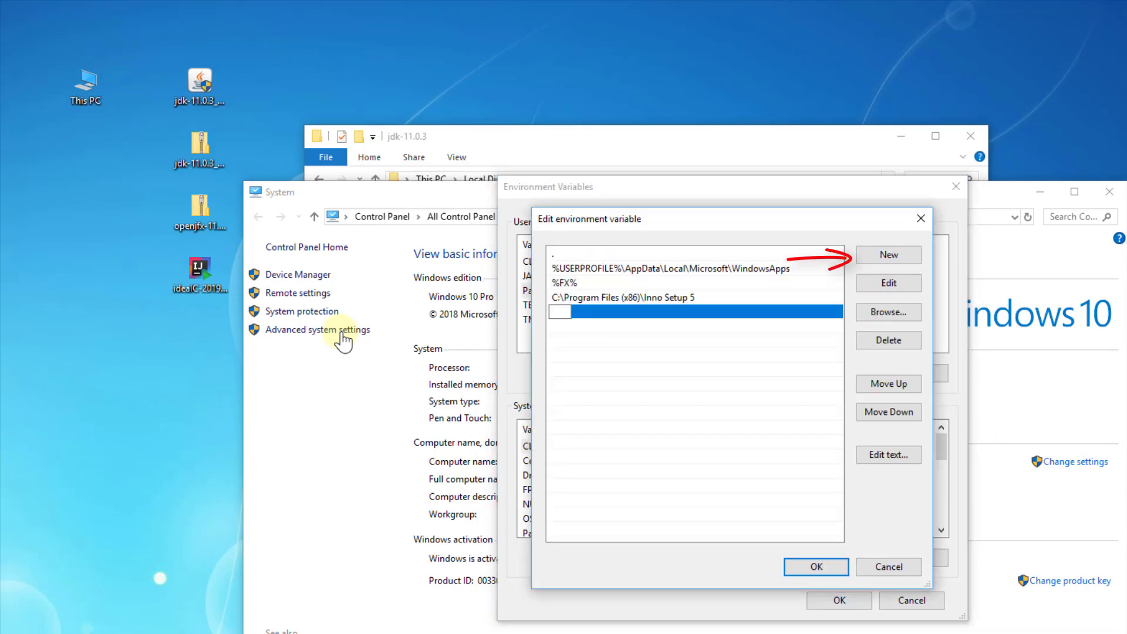
{"action": "type", "text": "%JA"}
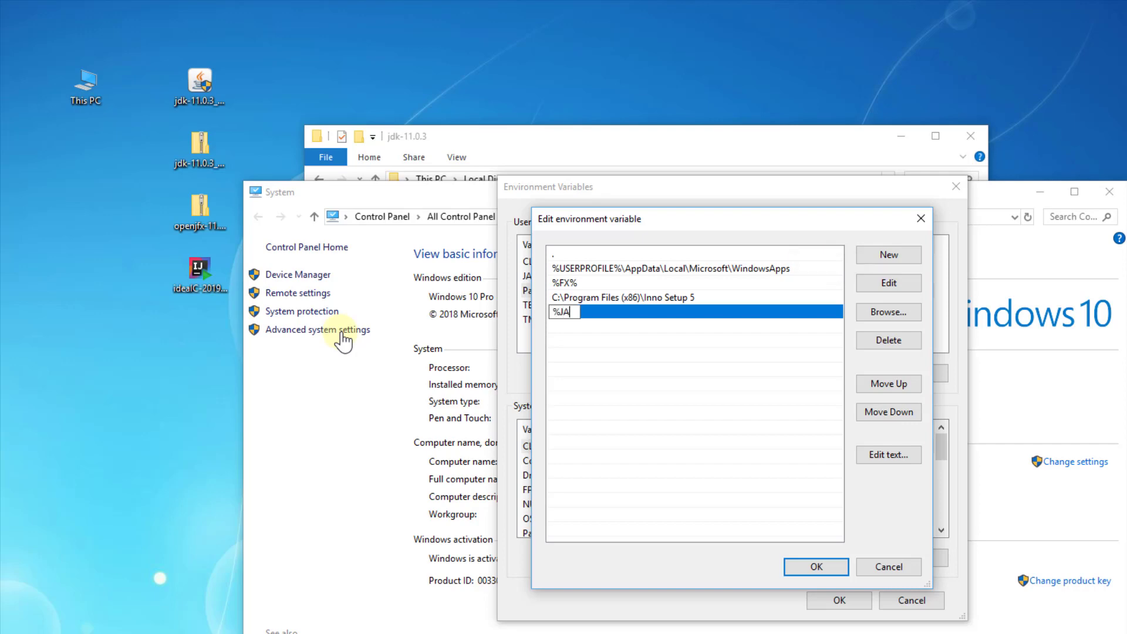
{"action": "type", "text": "VA_HOME"}
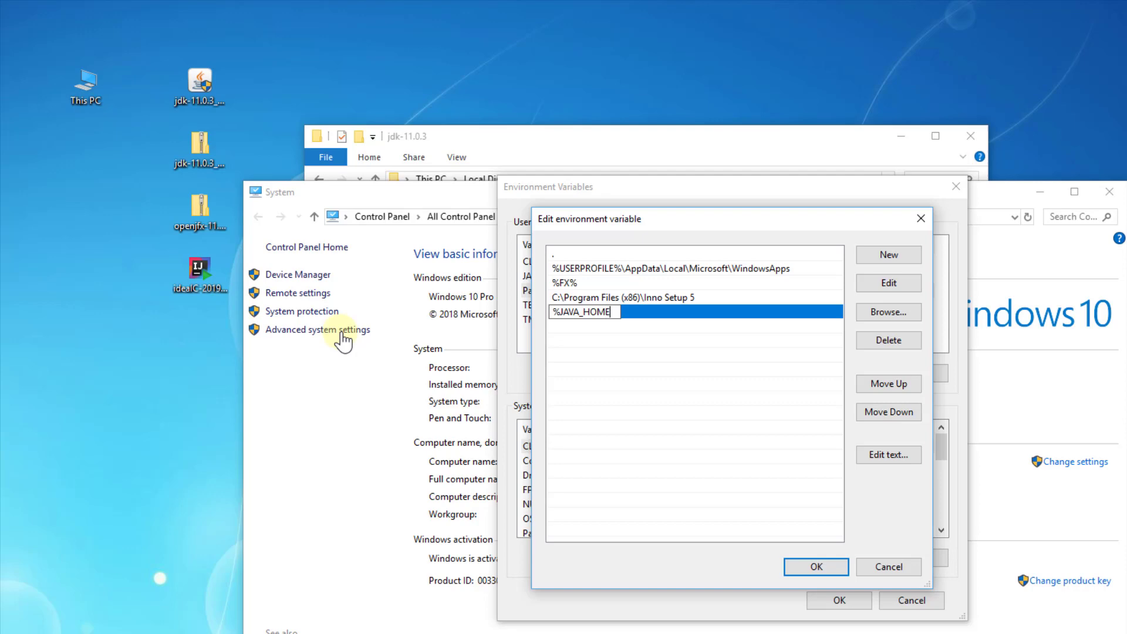
{"action": "type", "text": "%\bi"}
{"action": "type", "text": "n"}
{"action": "key", "text": "Return"}
{"action": "key", "text": "Return"}
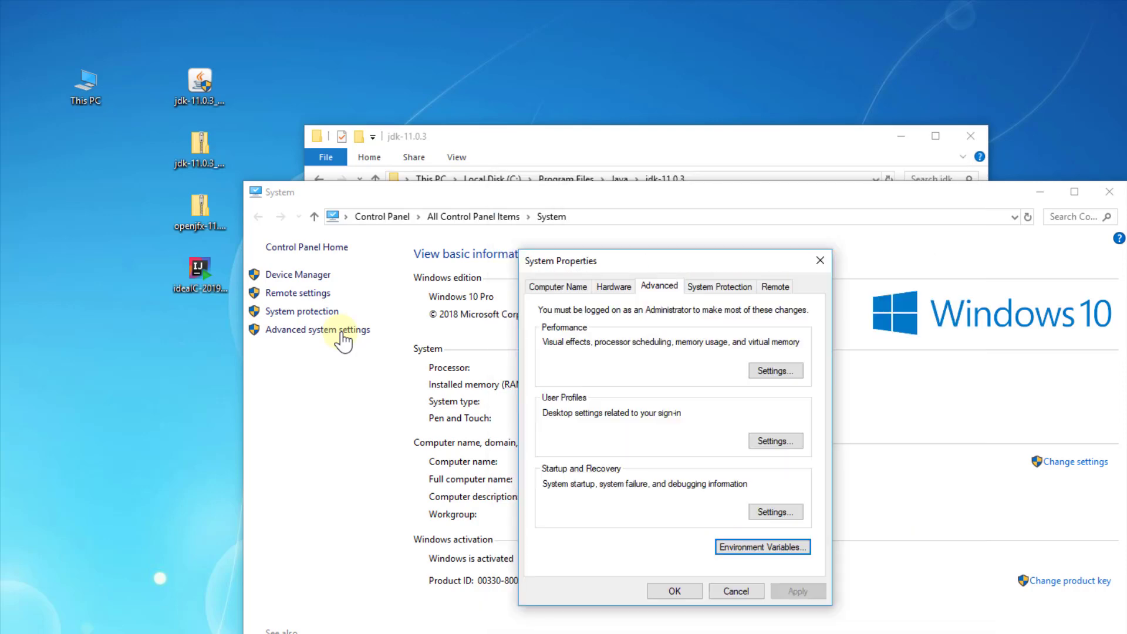
{"action": "key", "text": "Return"}
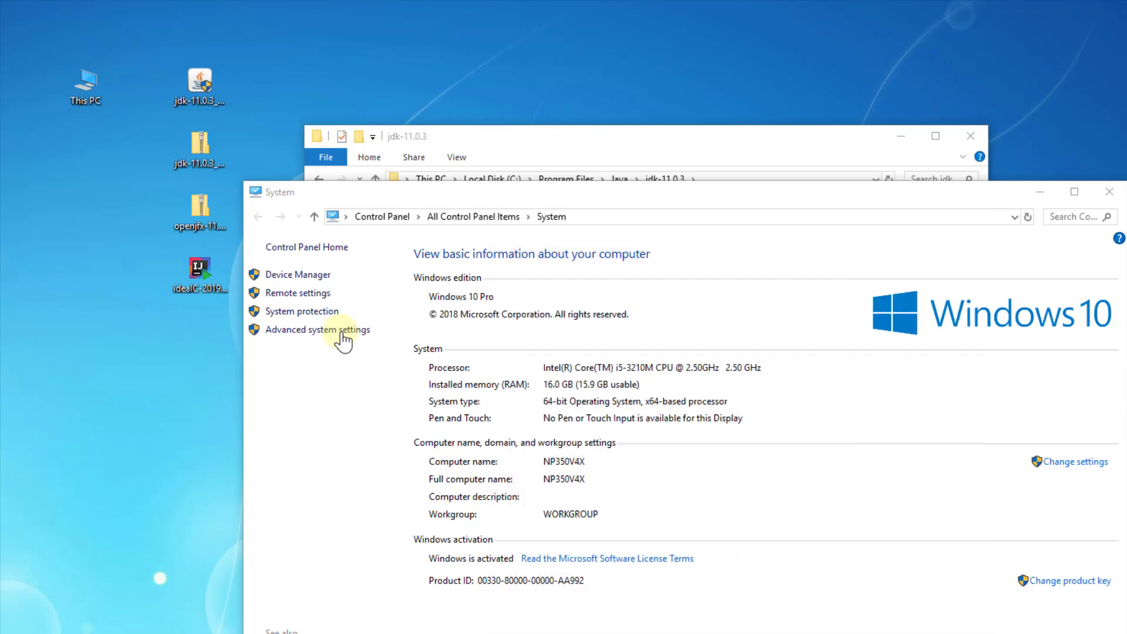
- Close the system windows and locate javac.exe and java.exe in jdk-11.0.3\bin
{"action": "left_click", "coordinate": [1109, 192]}
{"action": "double_click", "coordinate": [503, 225]}
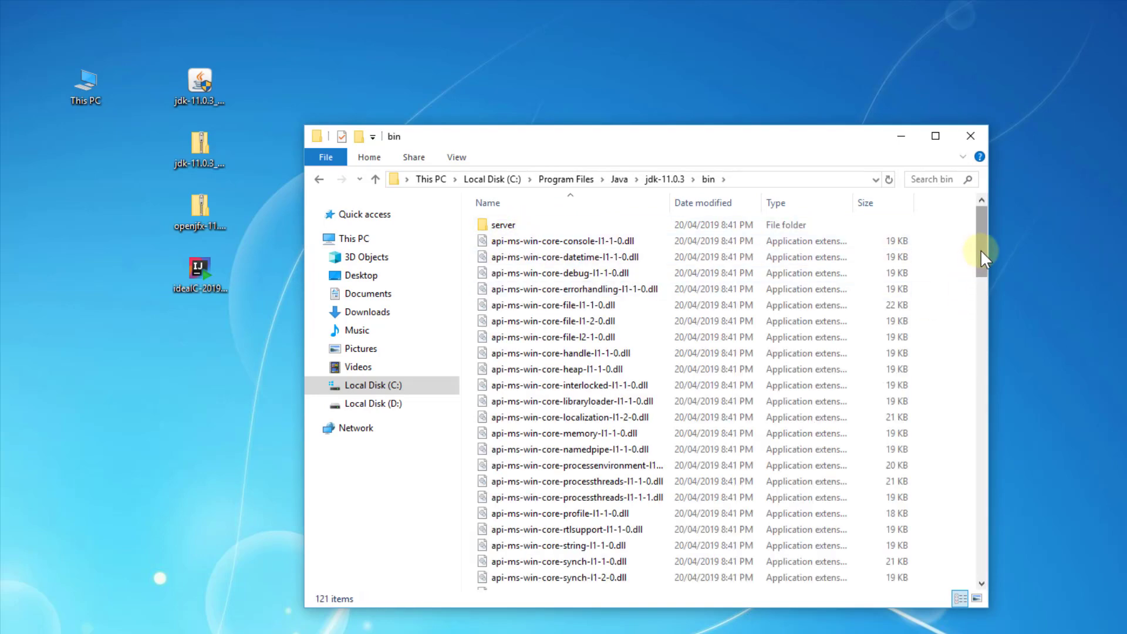
{"action": "left_click_drag", "start_coordinate": [980, 248], "coordinate": [956, 446]}
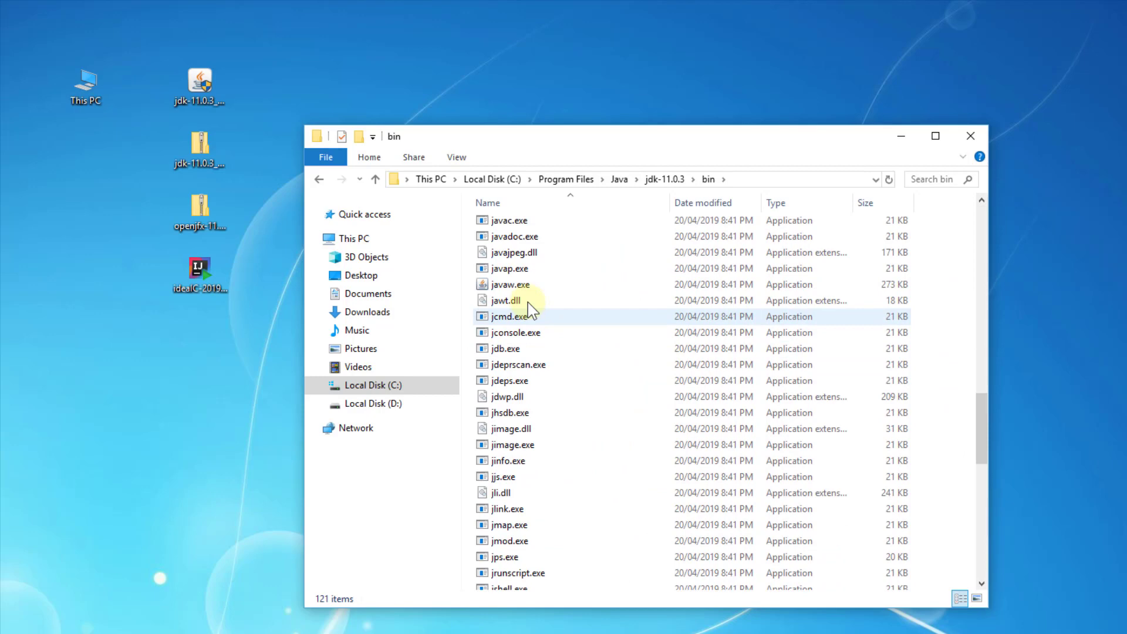
{"action": "left_click", "coordinate": [514, 225]}
{"action": "scroll", "coordinate": [520, 244], "scroll_direction": "up", "scroll_amount": 1}
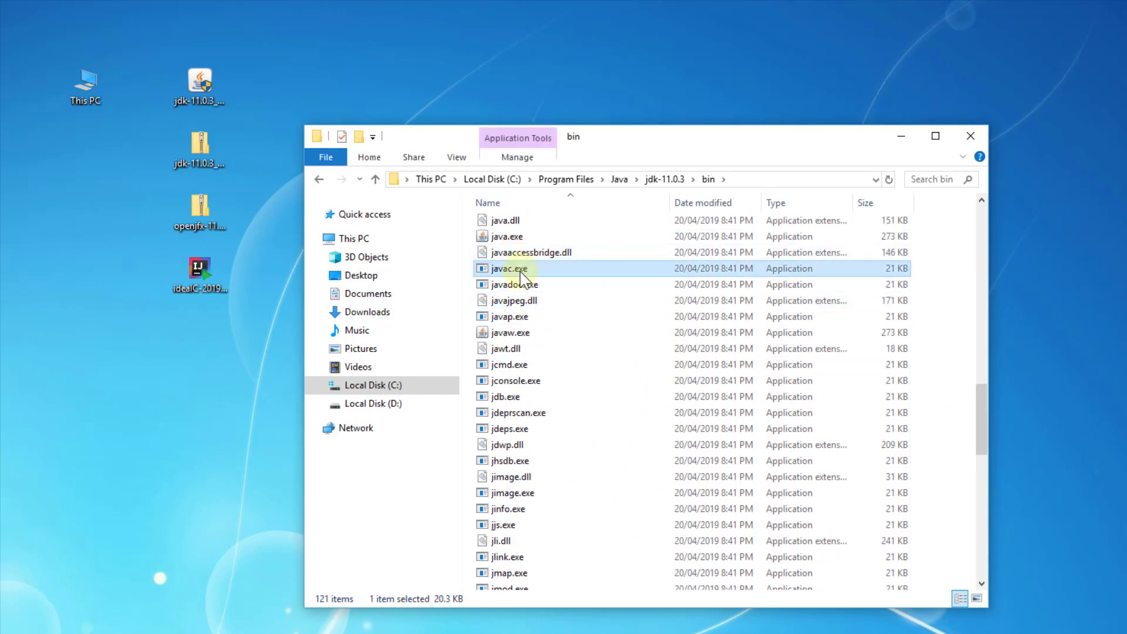
{"action": "left_click", "coordinate": [517, 238]}
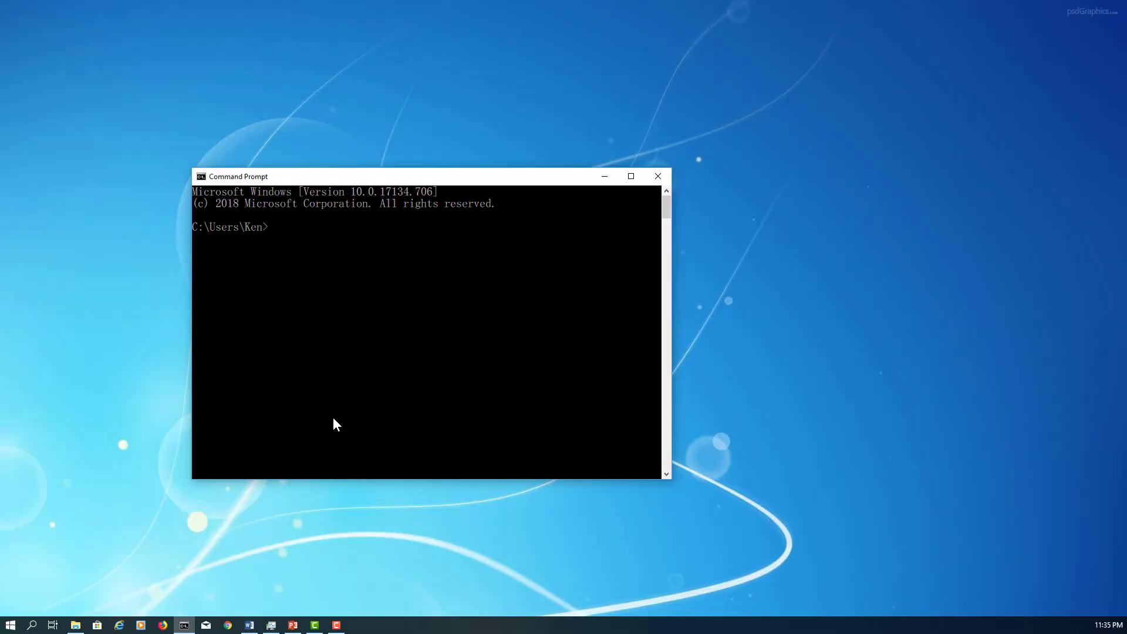
- Run javac -version in Command Prompt, which reports javac 11.0.3
{"action": "type", "text": "javac -version"}
{"action": "key", "text": "Return"}
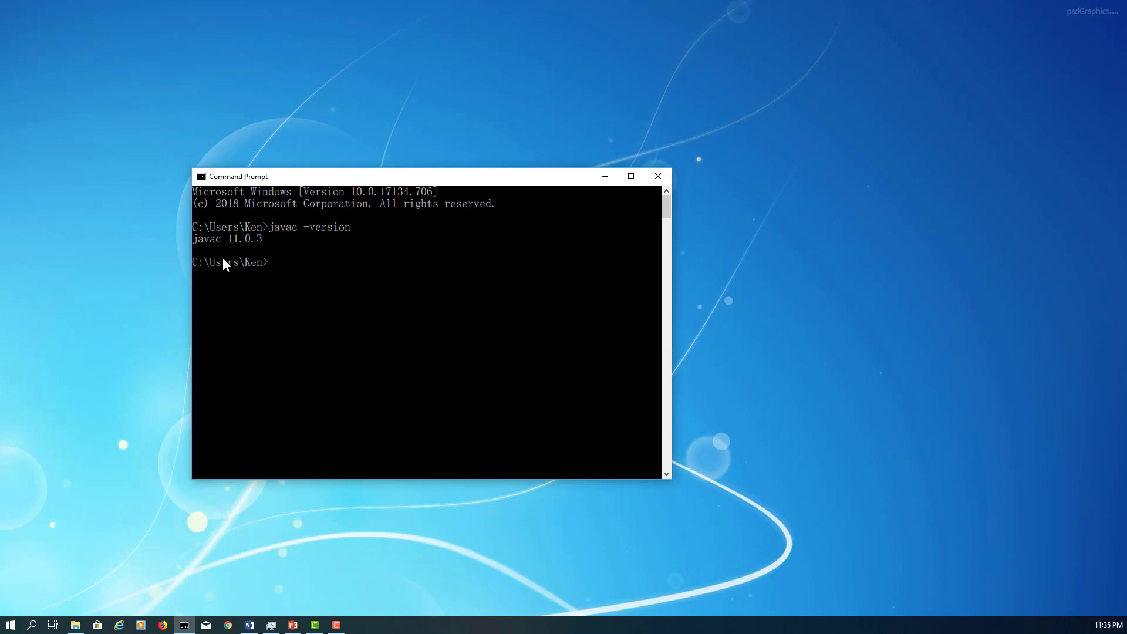